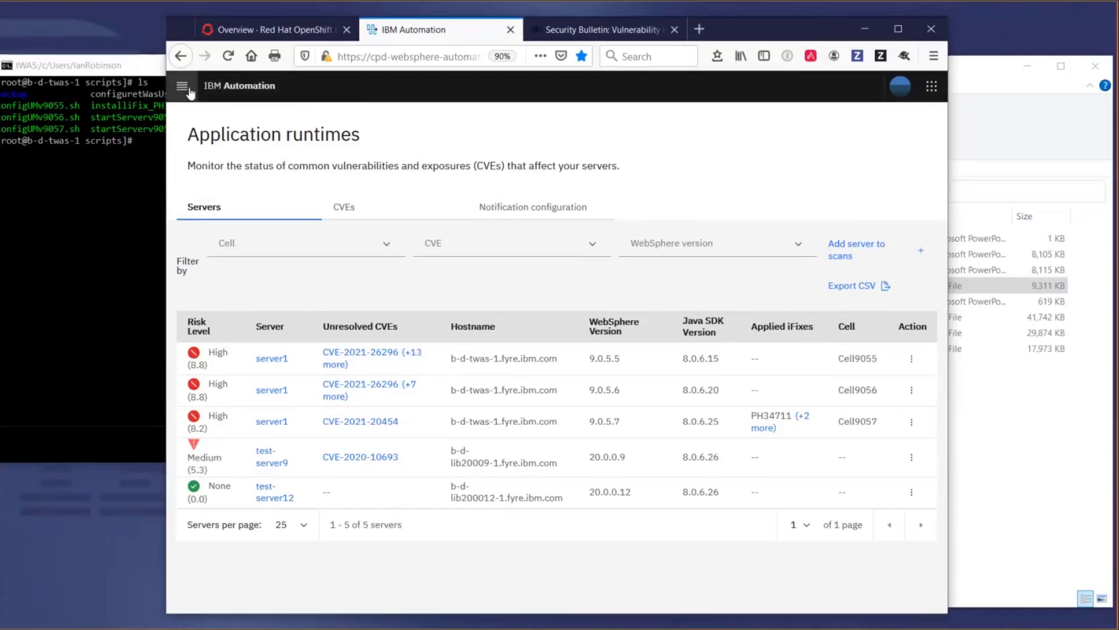
click(190, 92)
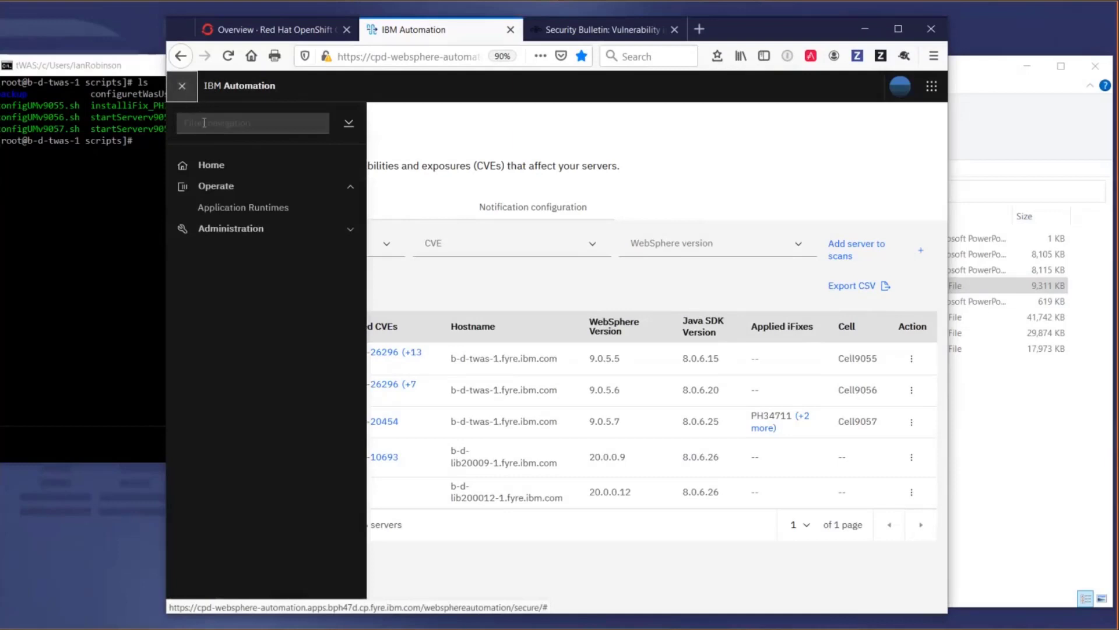
click(183, 90)
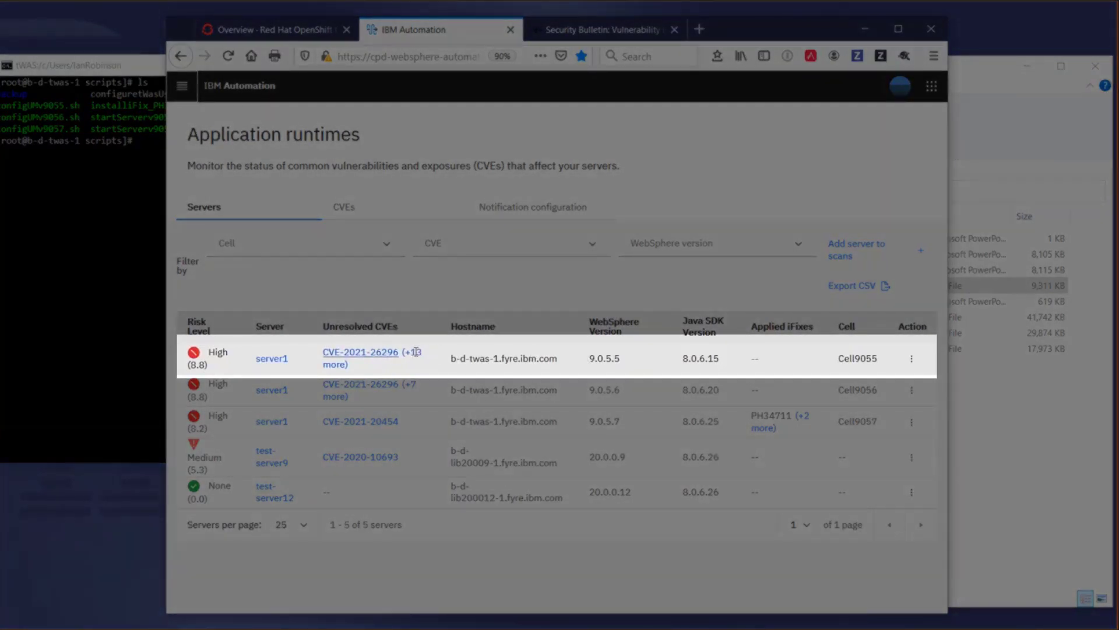
- Review the unresolved CVEs of the Cell9055 server and read the security bulletin for CVE-2020-4949
click(416, 352)
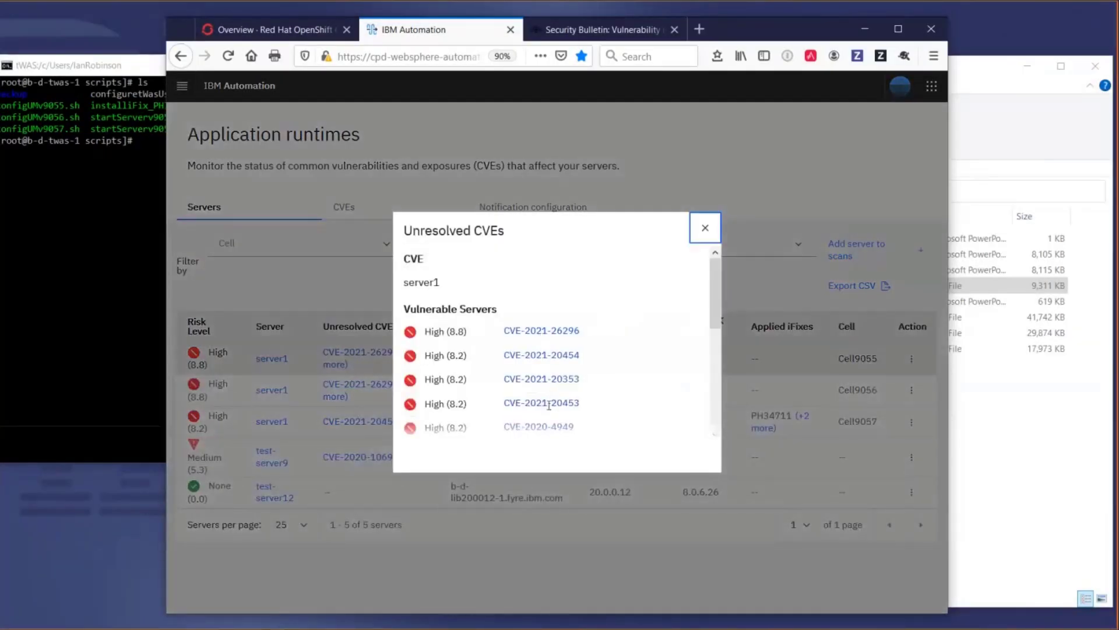
drag(717, 319, 713, 352)
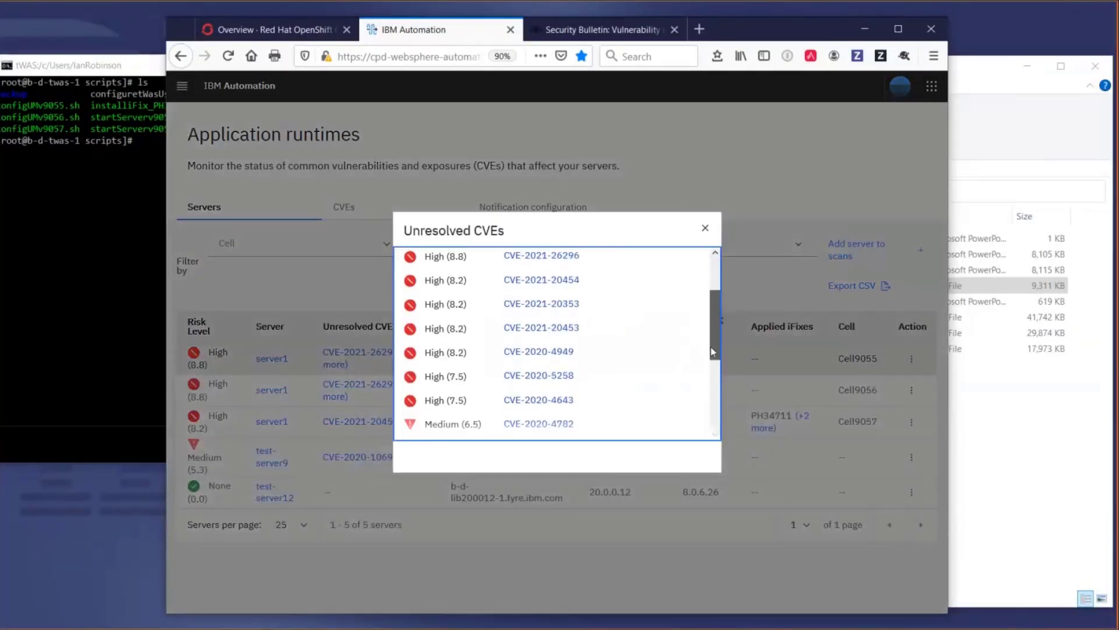
click(549, 352)
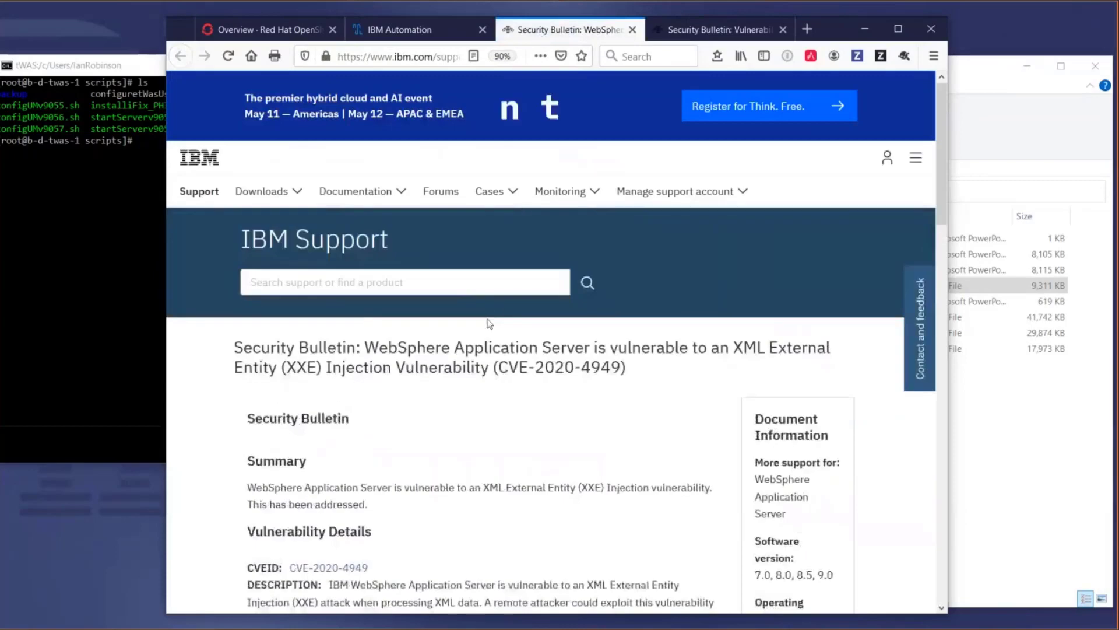
scroll(429, 453, down, 1)
scroll(430, 453, down, 5)
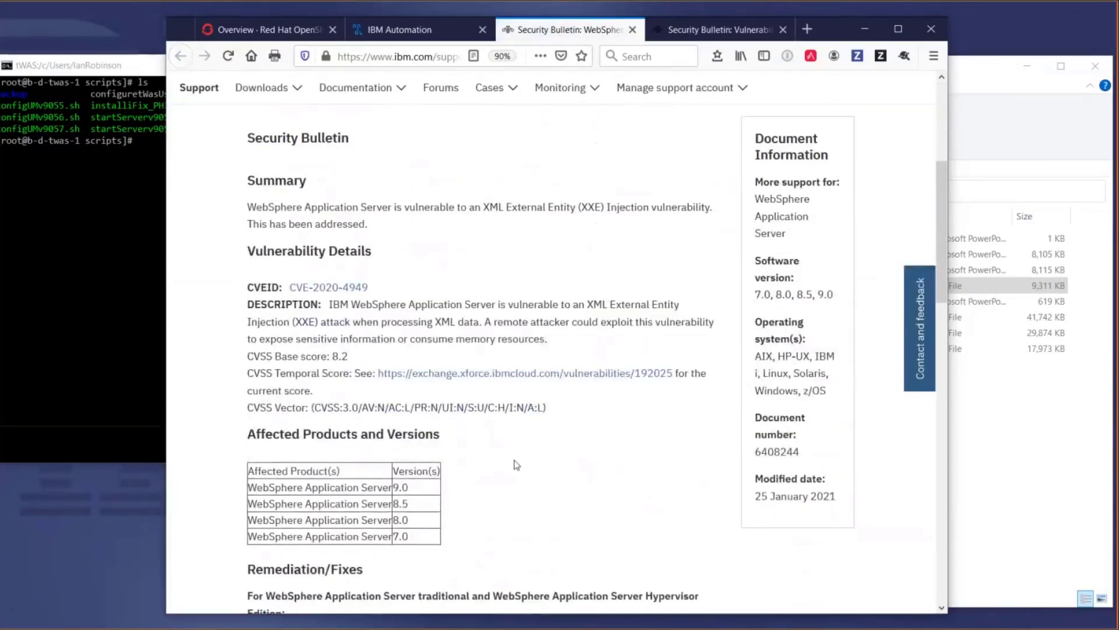
scroll(516, 464, down, 3)
scroll(512, 452, up, 5)
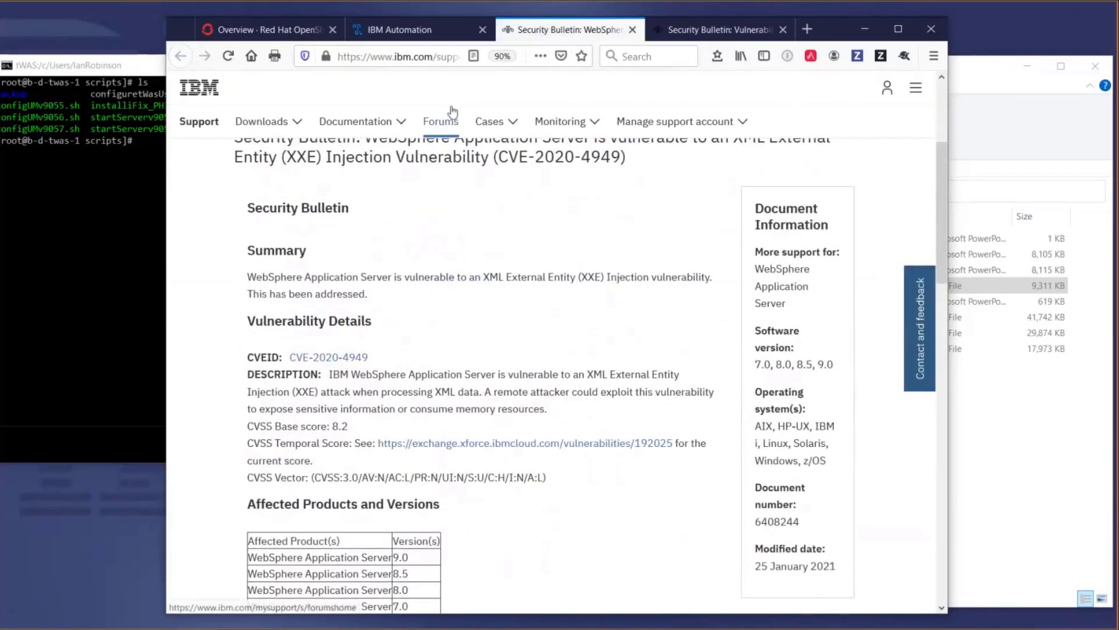
click(408, 29)
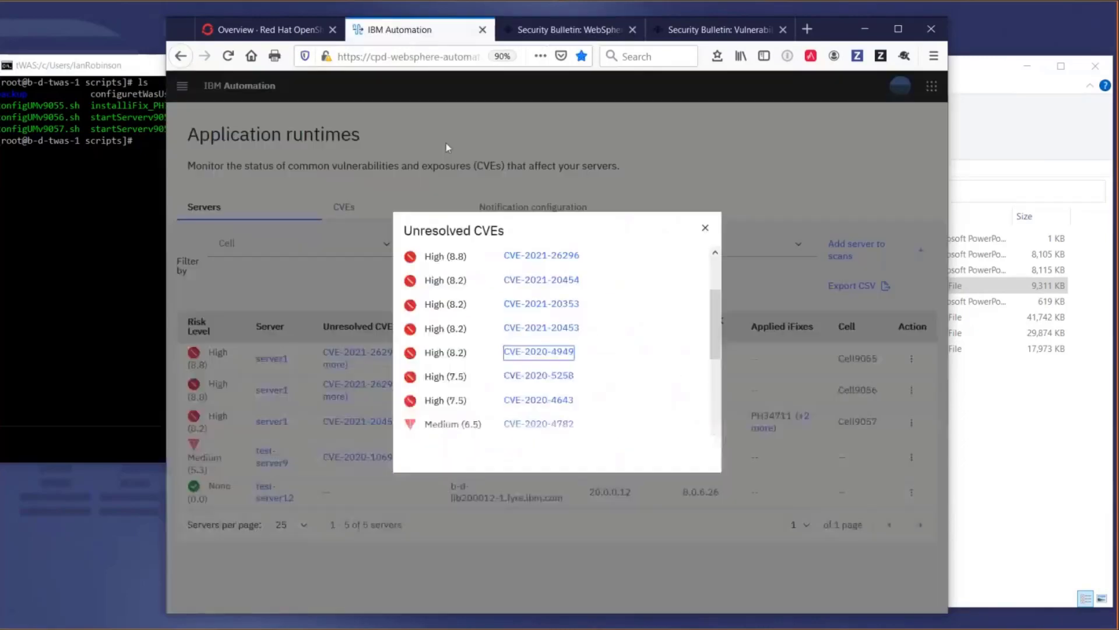
click(705, 227)
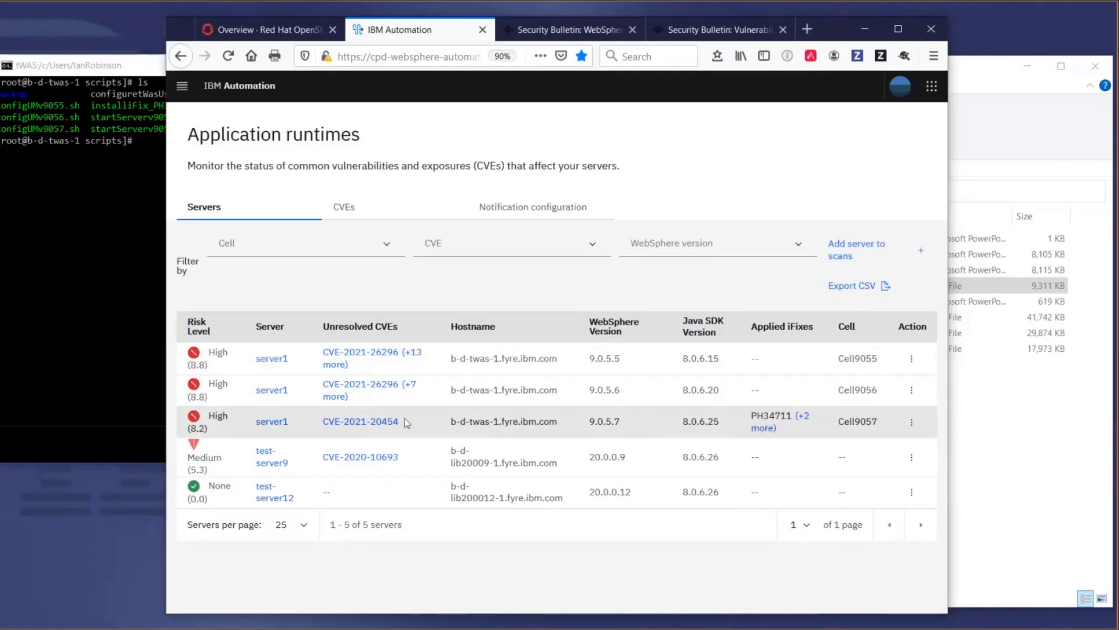
- View the iFixes applied to the Cell9057 server and read the remediation section of its CVE-2021-20454 security bulletin
click(763, 429)
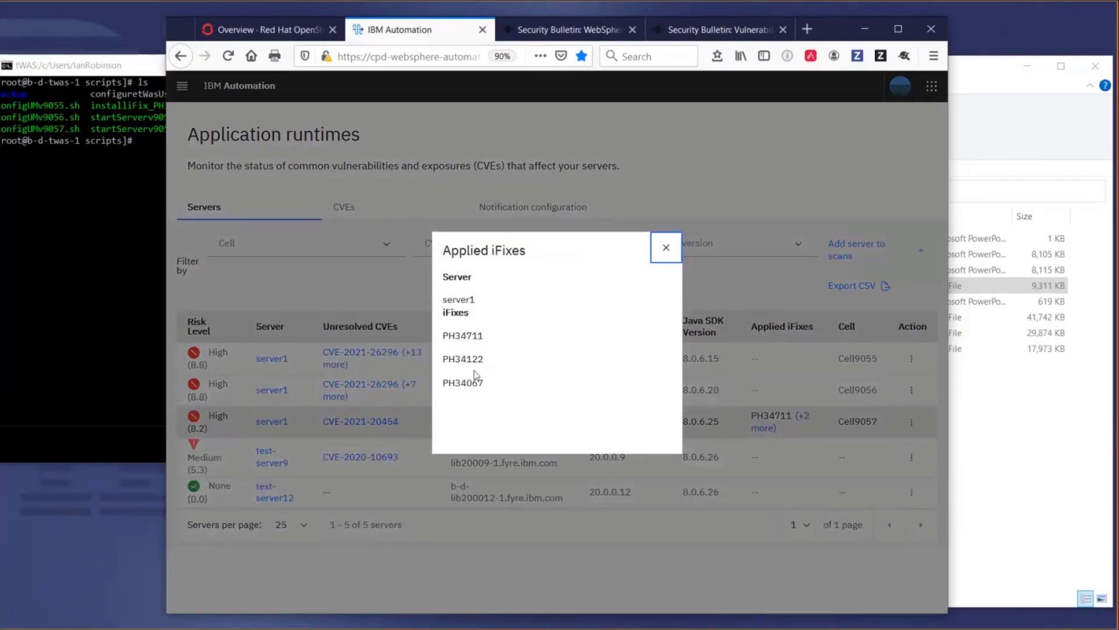
click(668, 248)
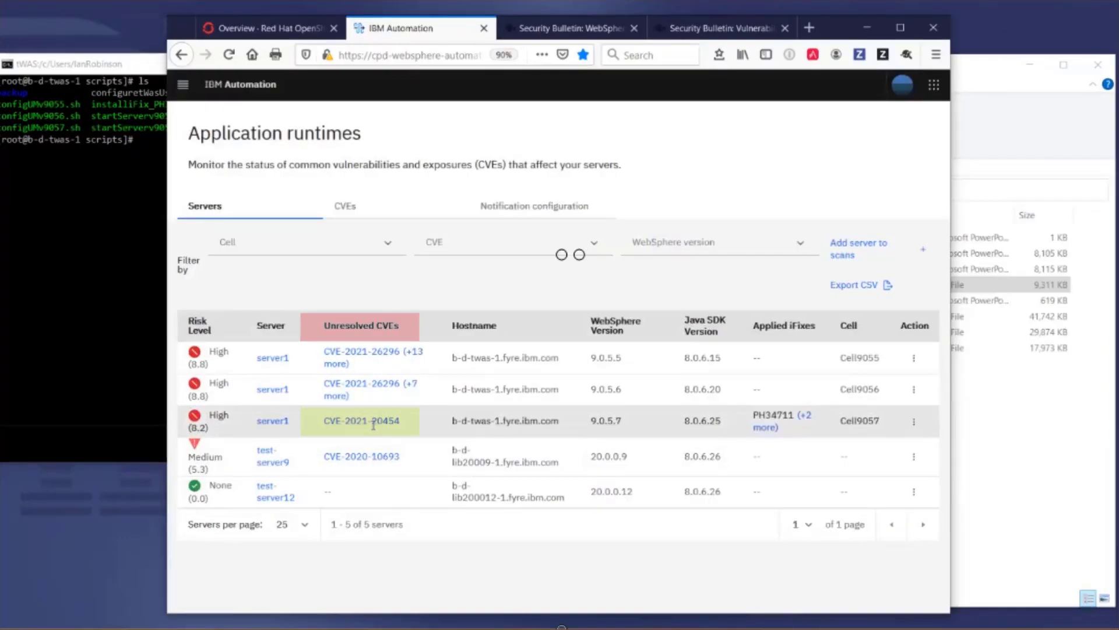
click(374, 420)
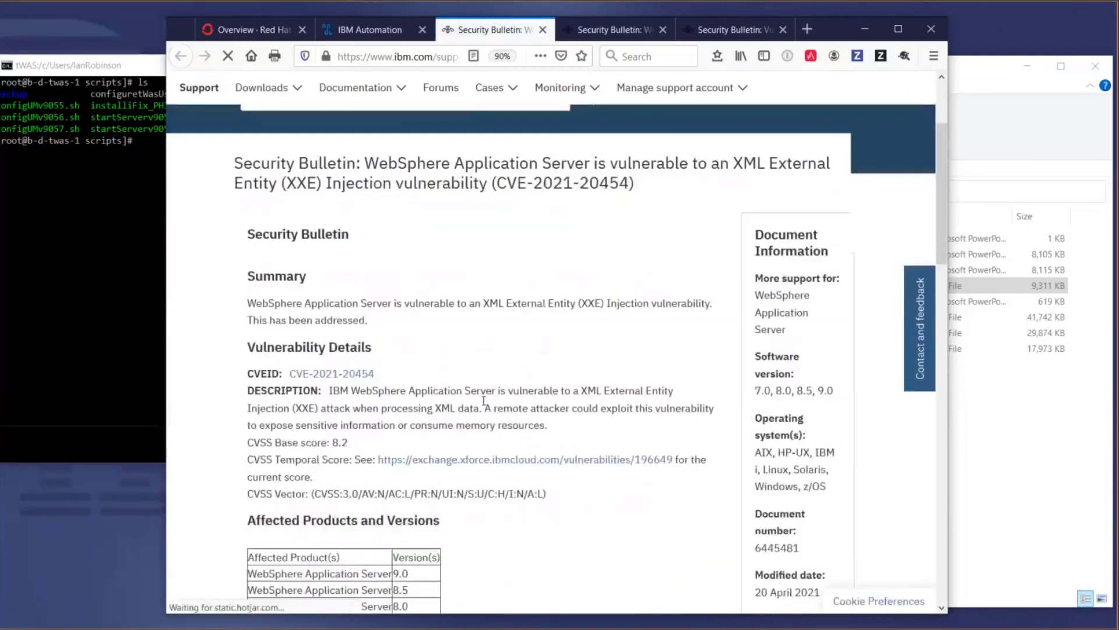
scroll(484, 401, down, 5)
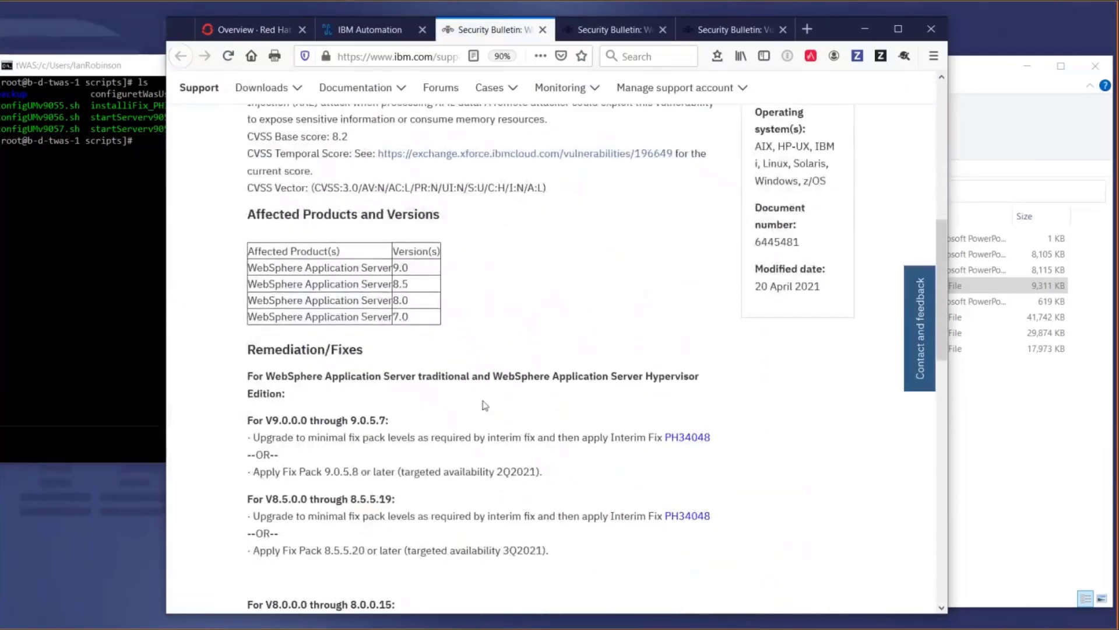
scroll(296, 429, down, 1)
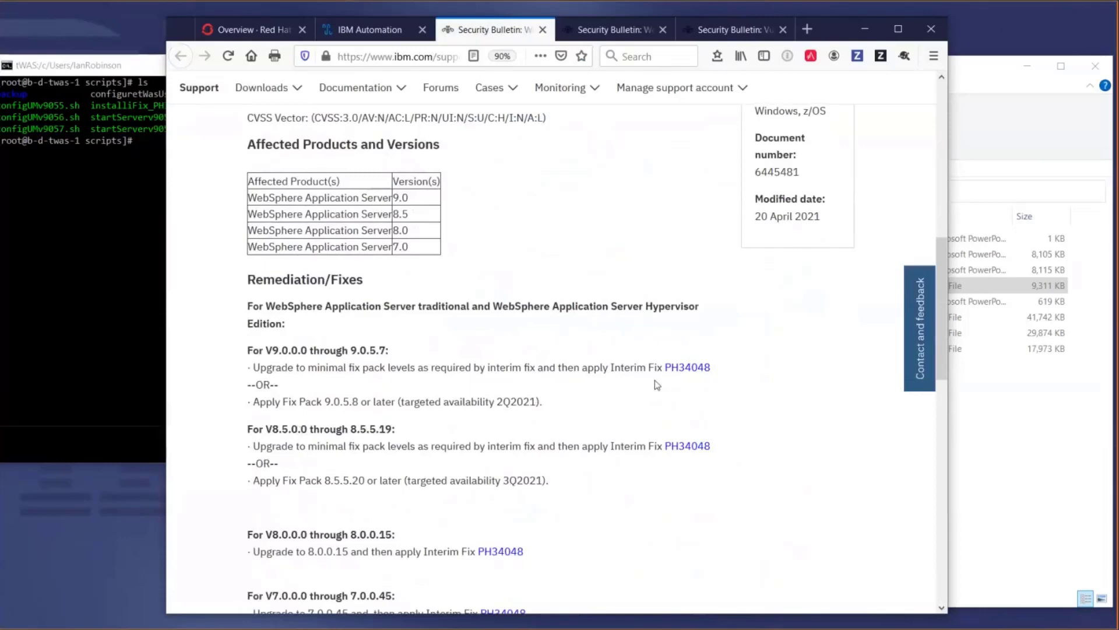
scroll(674, 423, down, 3)
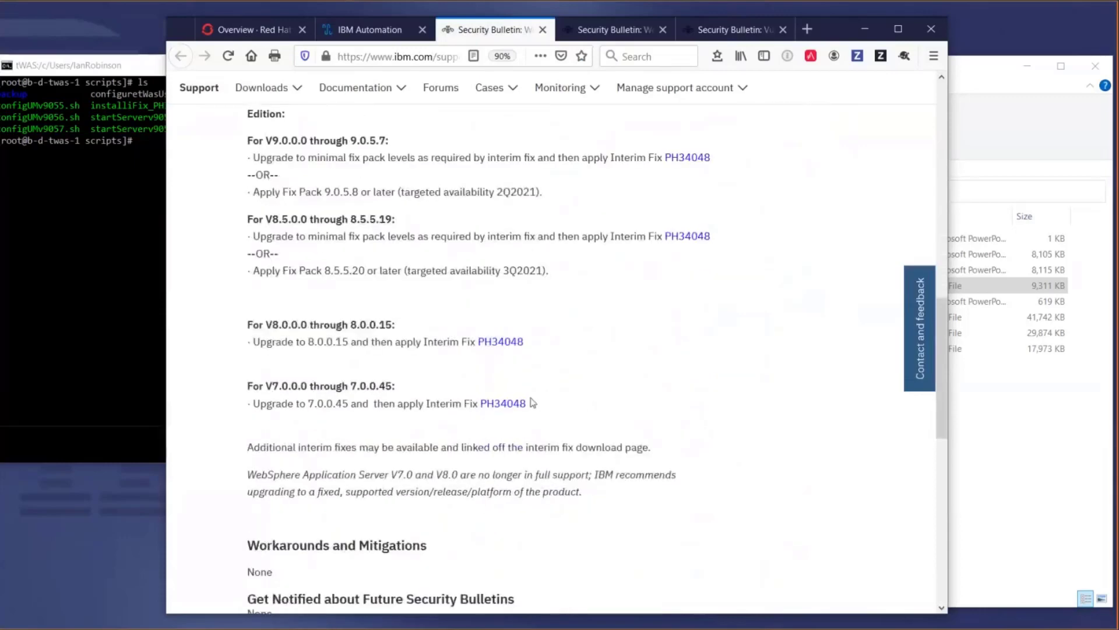
scroll(466, 360, up, 1)
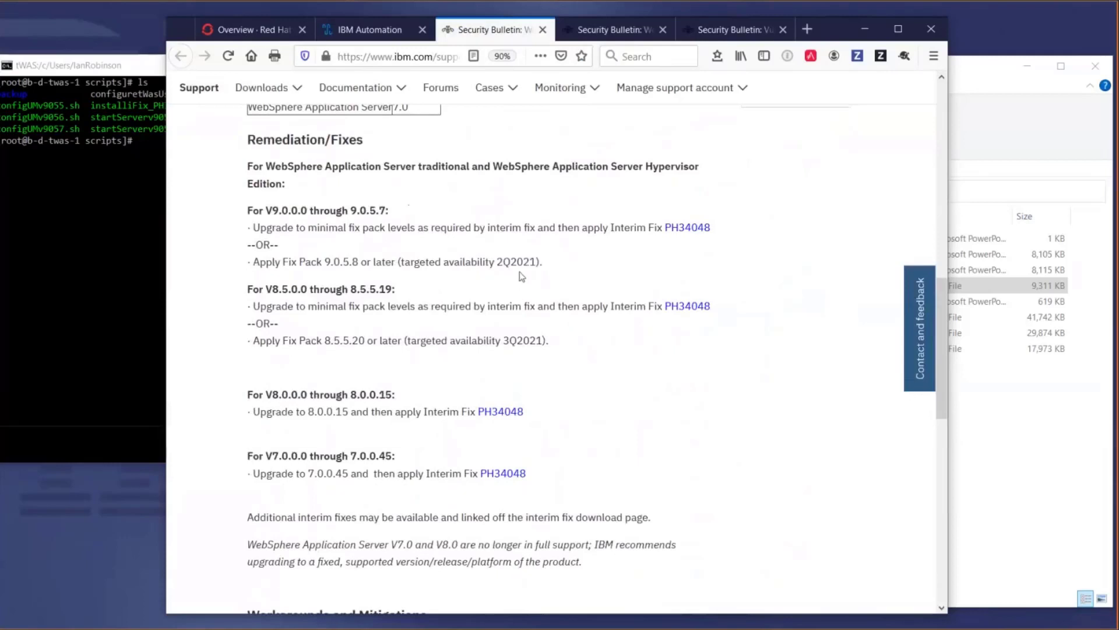
drag(497, 262, 569, 266)
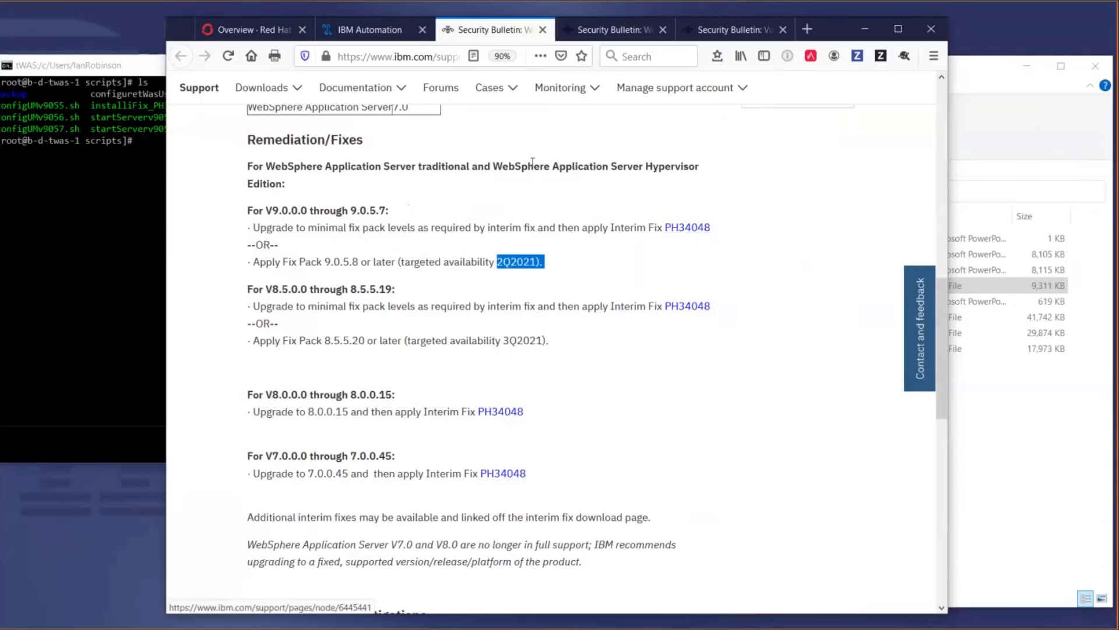
click(373, 37)
- Display the contents of the installiFix_PH34048_v9057.sh script in the tWAS terminal
click(106, 210)
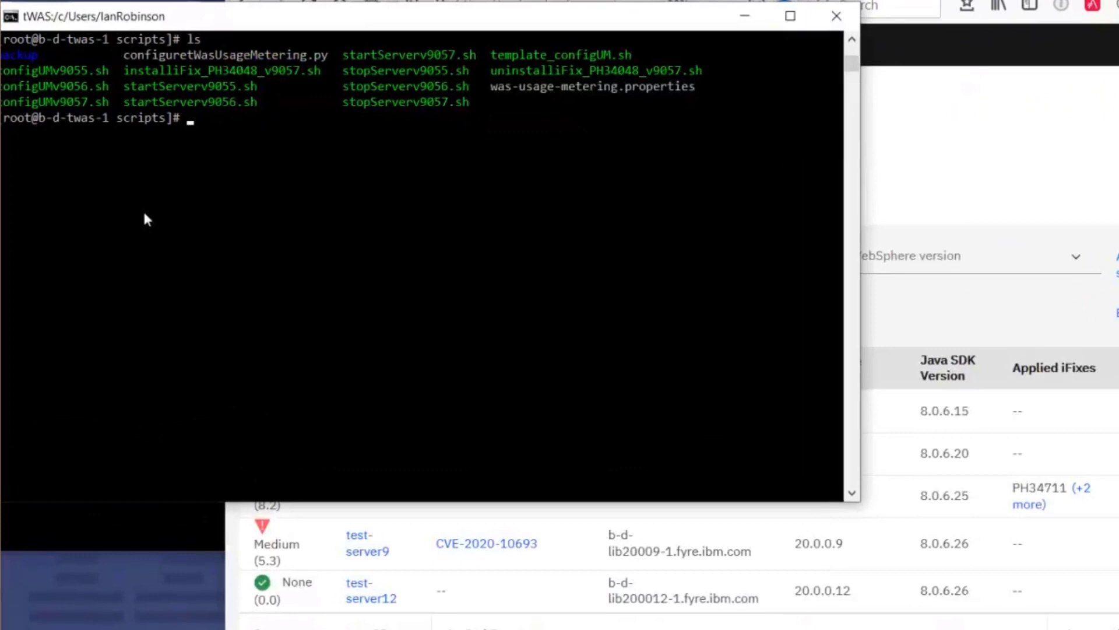
text(cat install)
key(Tab)
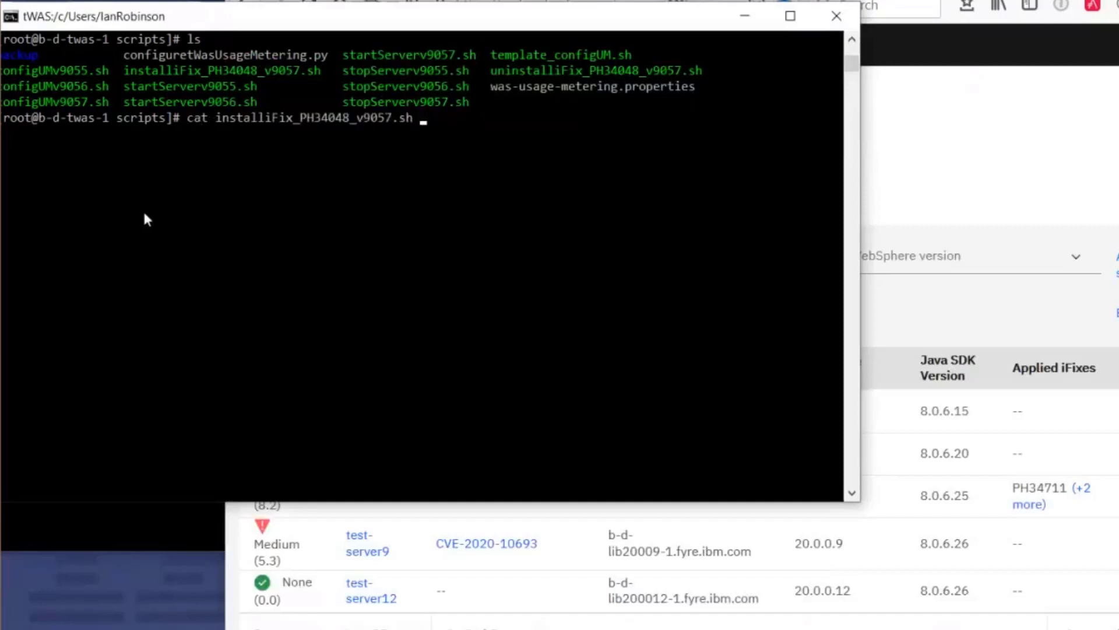
key(Return)
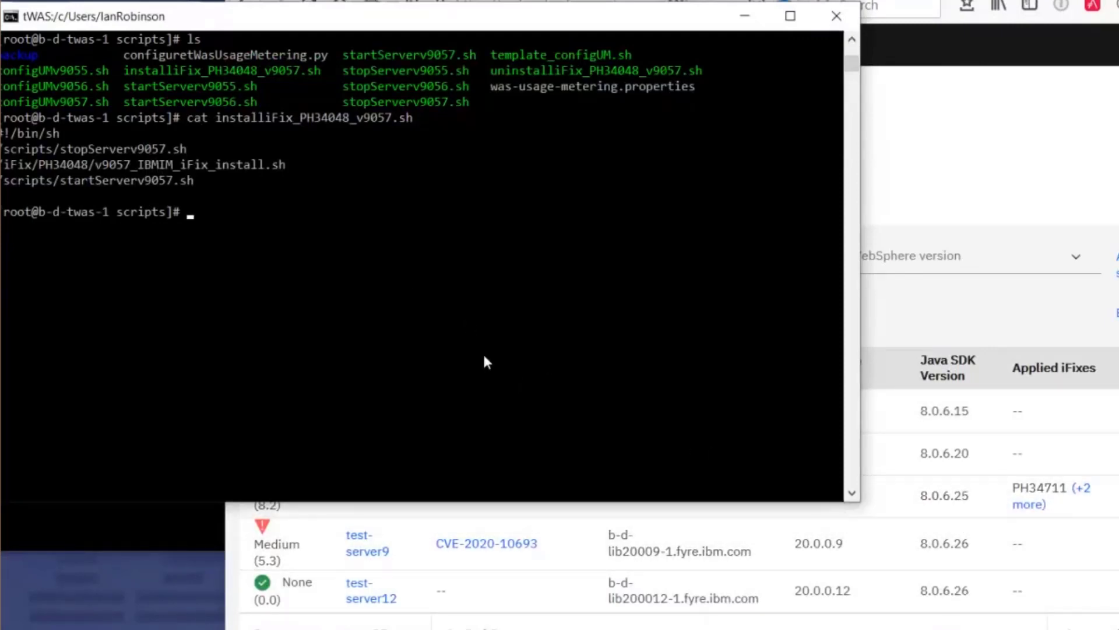
- Run the ./installiFix_PH34048_v9057.sh script to install interim fix PH34048
text(./install)
key(Tab)
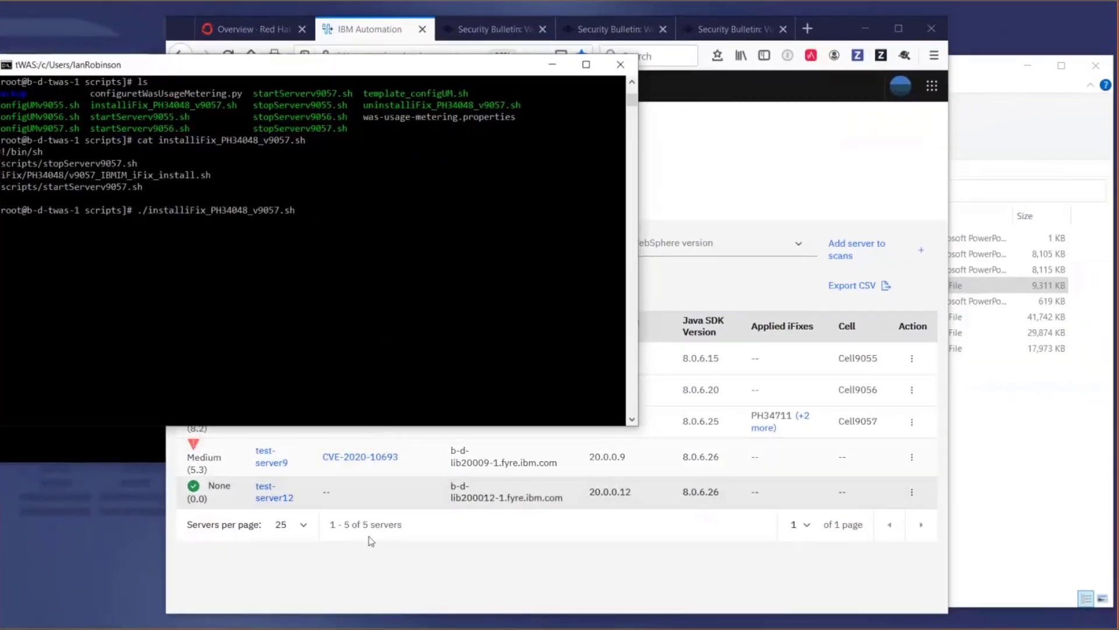
key(Return)
- Read the affected versions and remediation in the CVE-2020-10693 bulletin for test-server9, highlighting the beanValidation-2.0 condition, and return to the server list
click(351, 575)
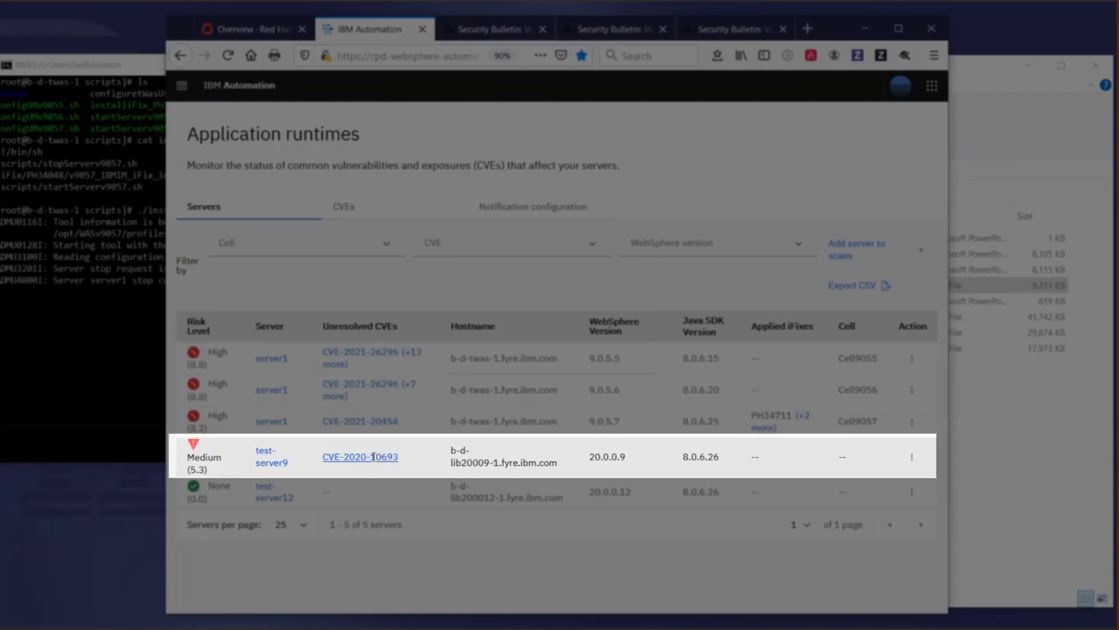
click(374, 456)
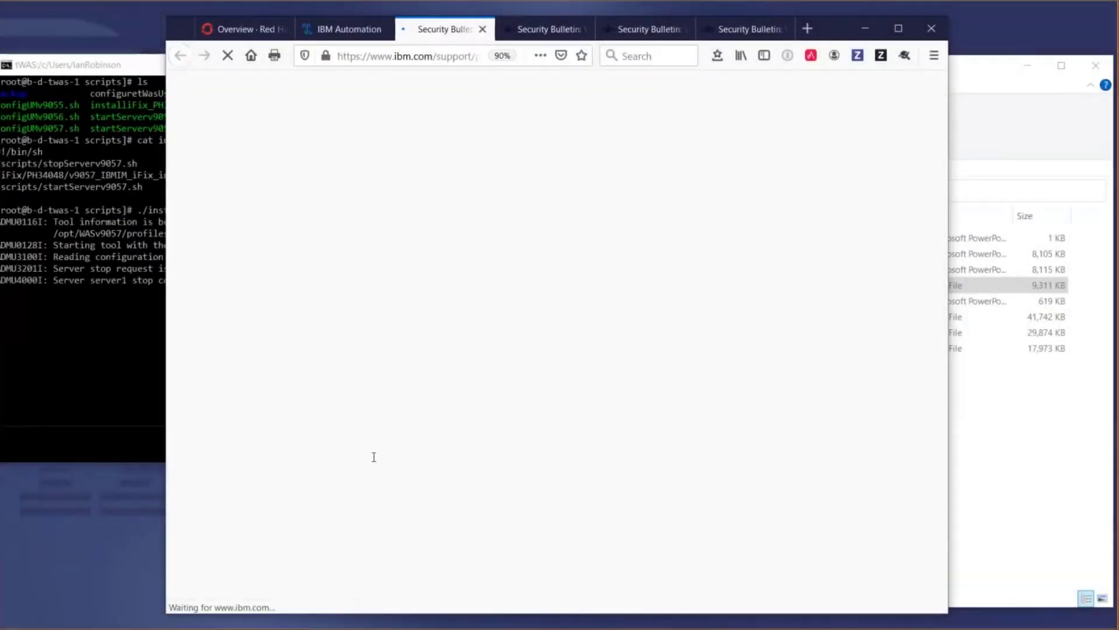
scroll(428, 446, down, 5)
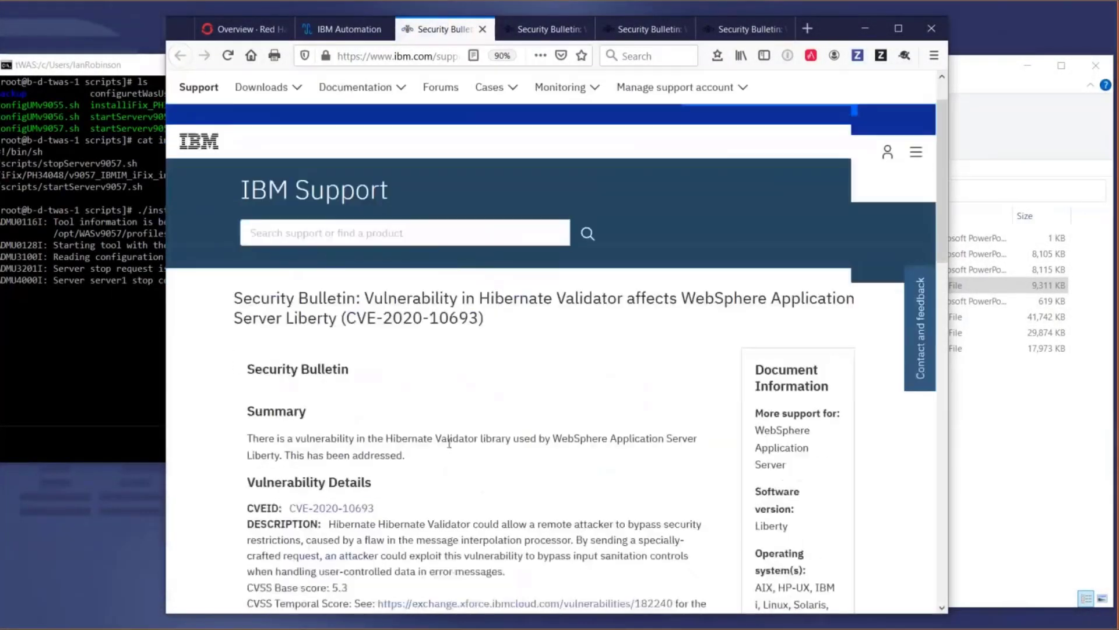
scroll(440, 408, down, 3)
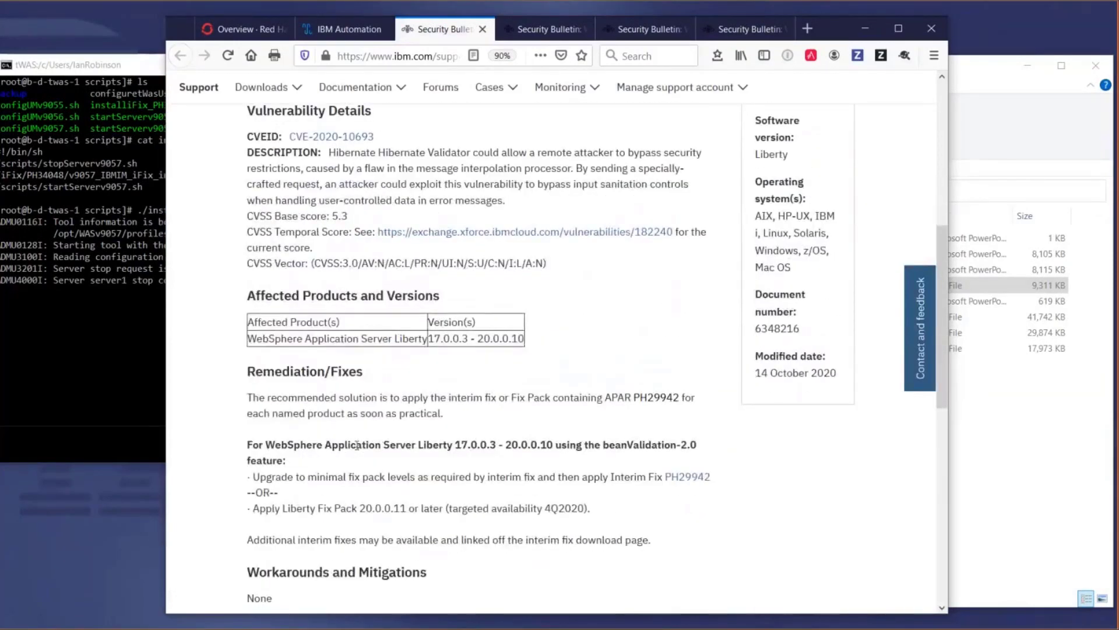
scroll(352, 451, down, 4)
scroll(373, 426, up, 3)
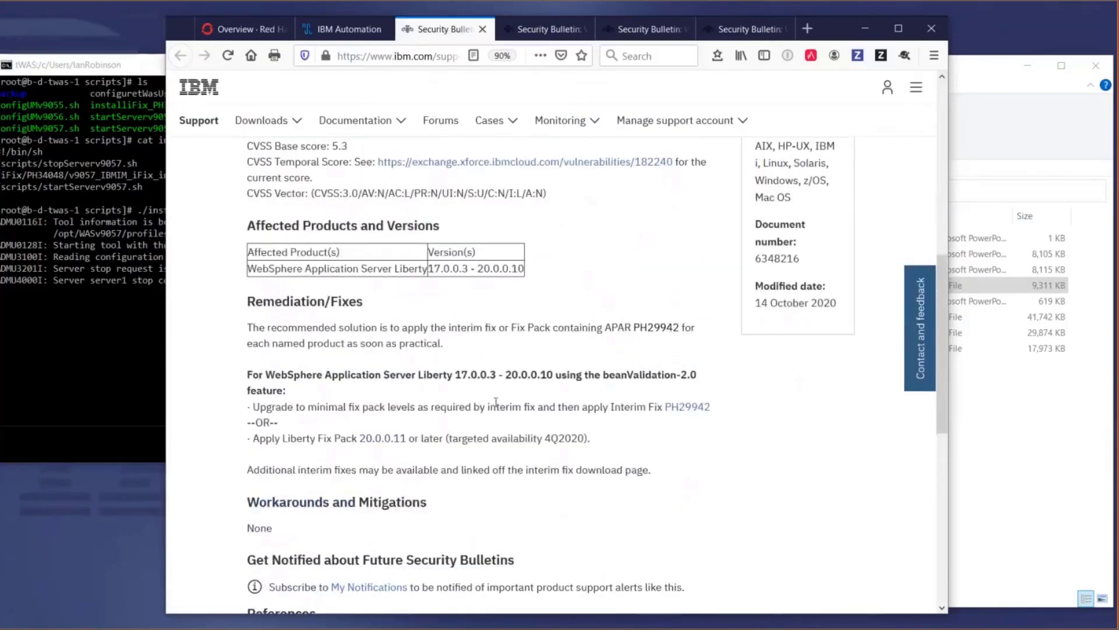
drag(555, 376, 704, 379)
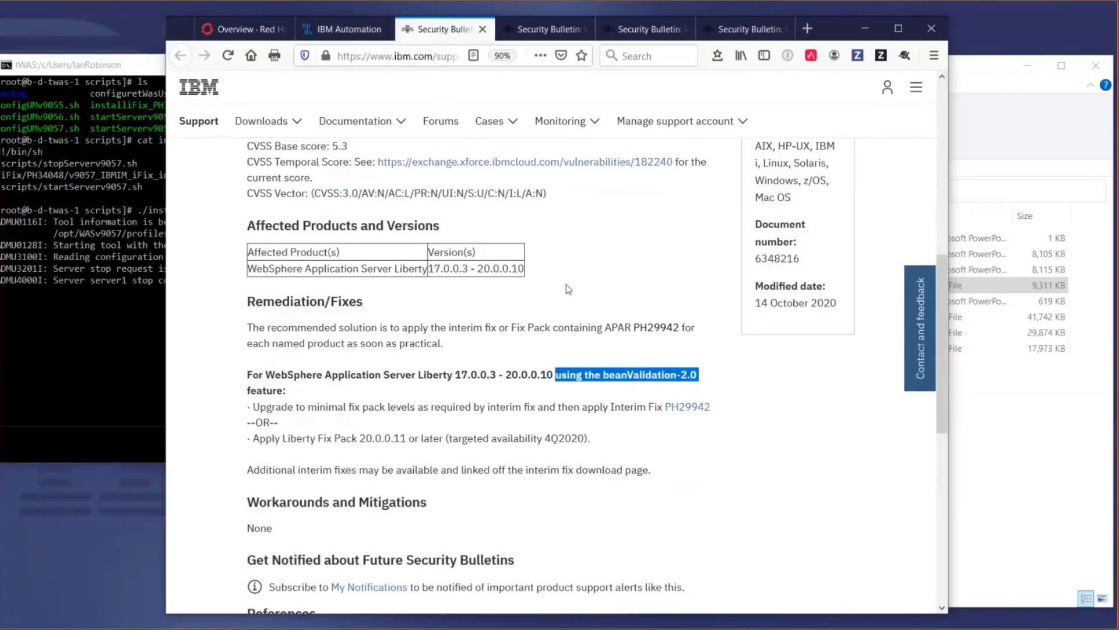
click(356, 32)
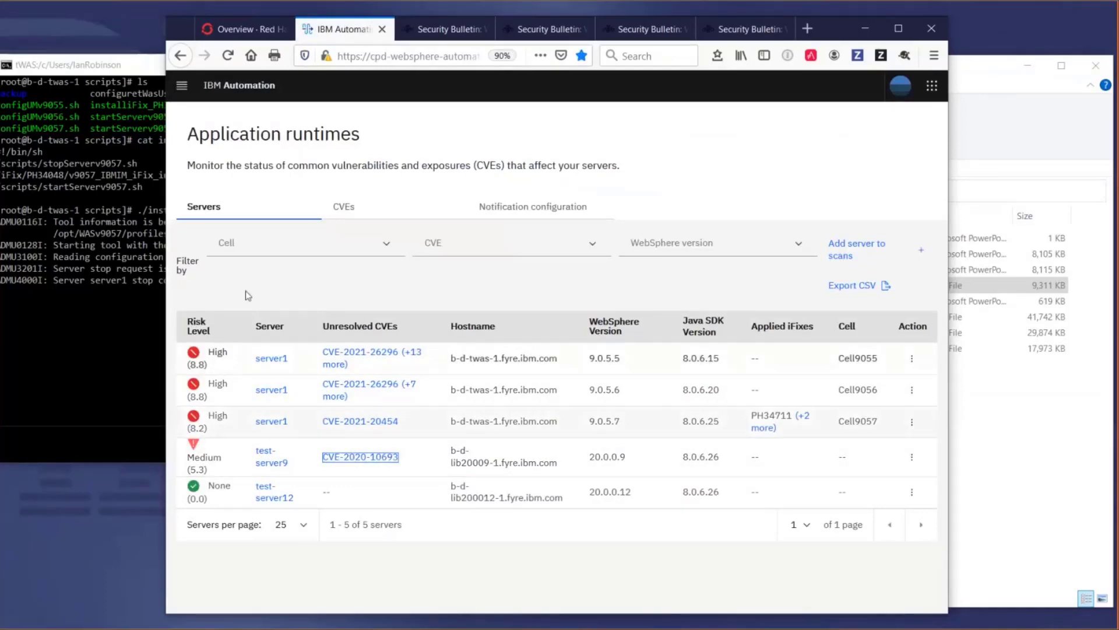
- Open test-server9's server.xml for editing by running the ./editServer.sh script in the LIBERTY terminal
click(112, 188)
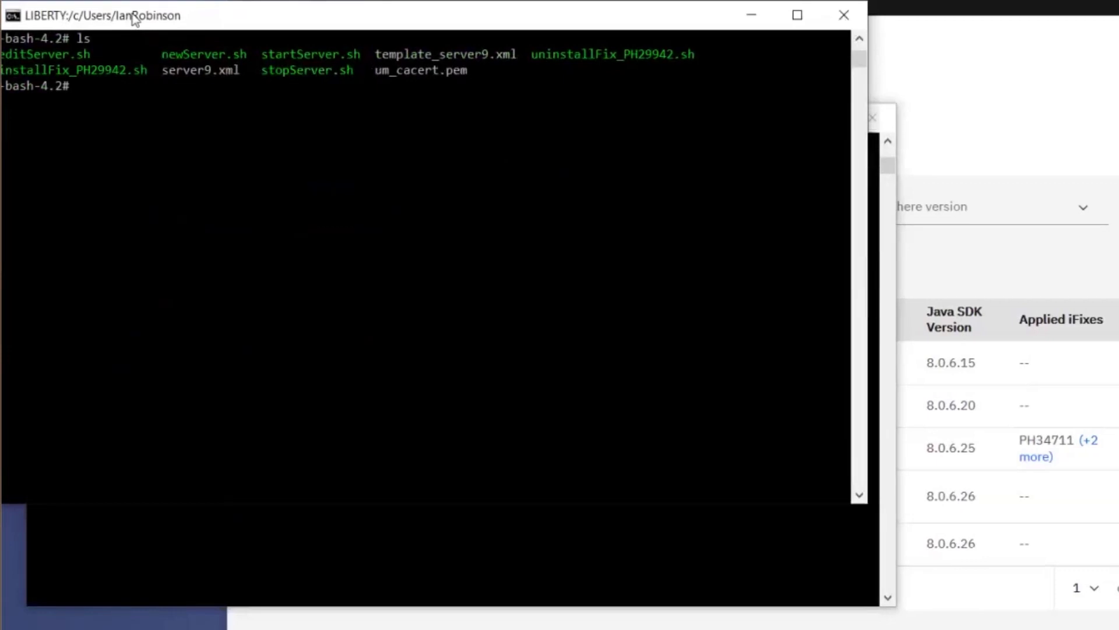
text(./edit)
key(Tab)
key(Return)
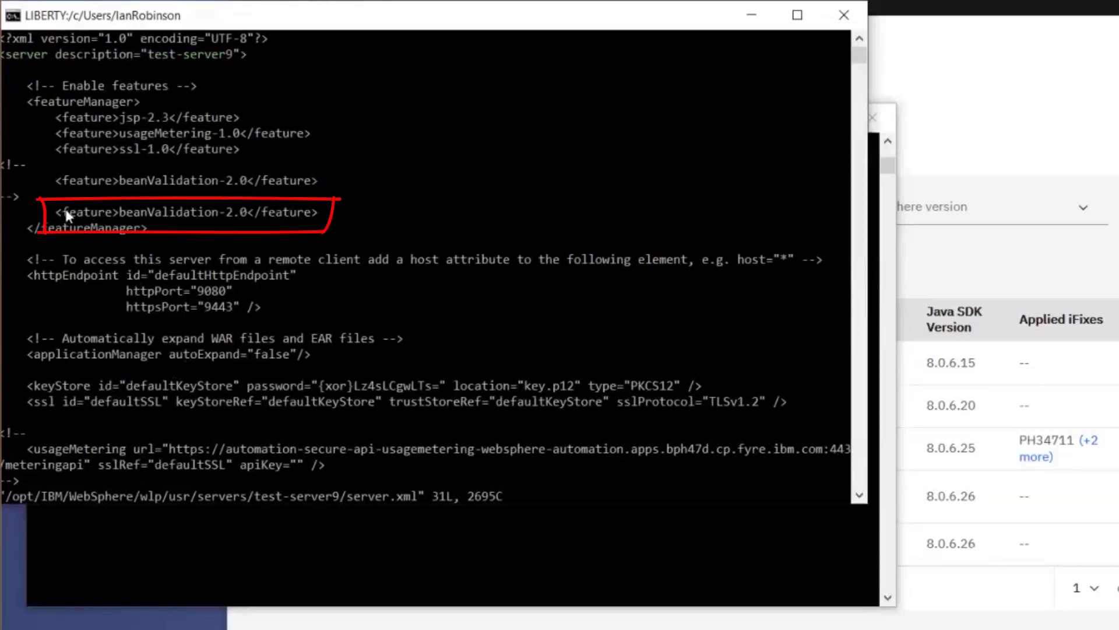
- Delete the uncommented beanValidation-2.0 feature line from server.xml and save the file
key(shift+v)
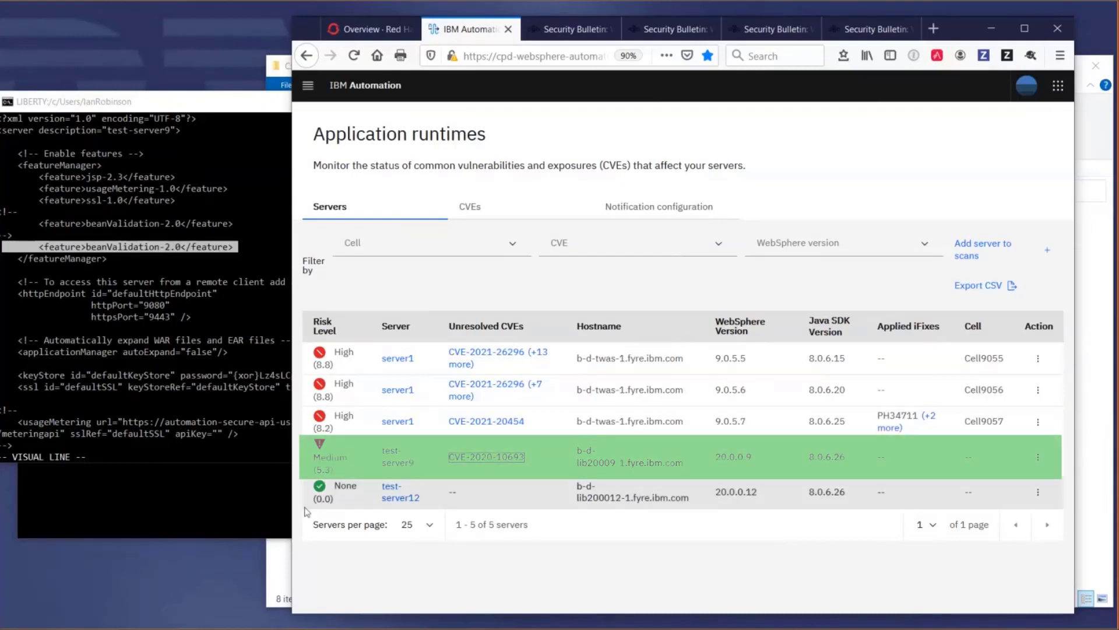
click(217, 109)
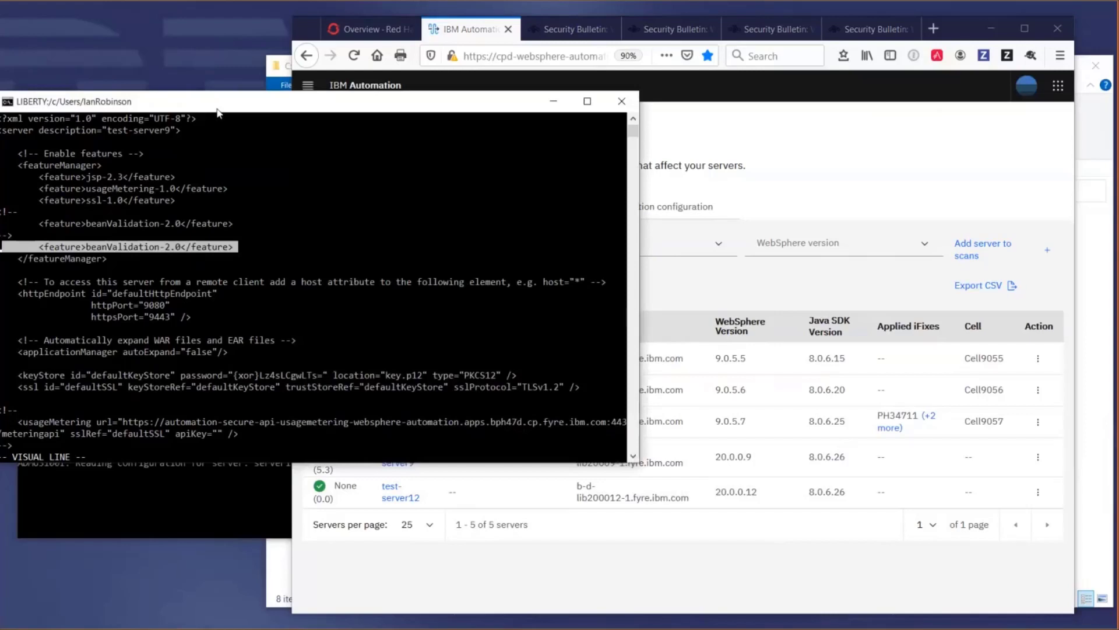
key(d)
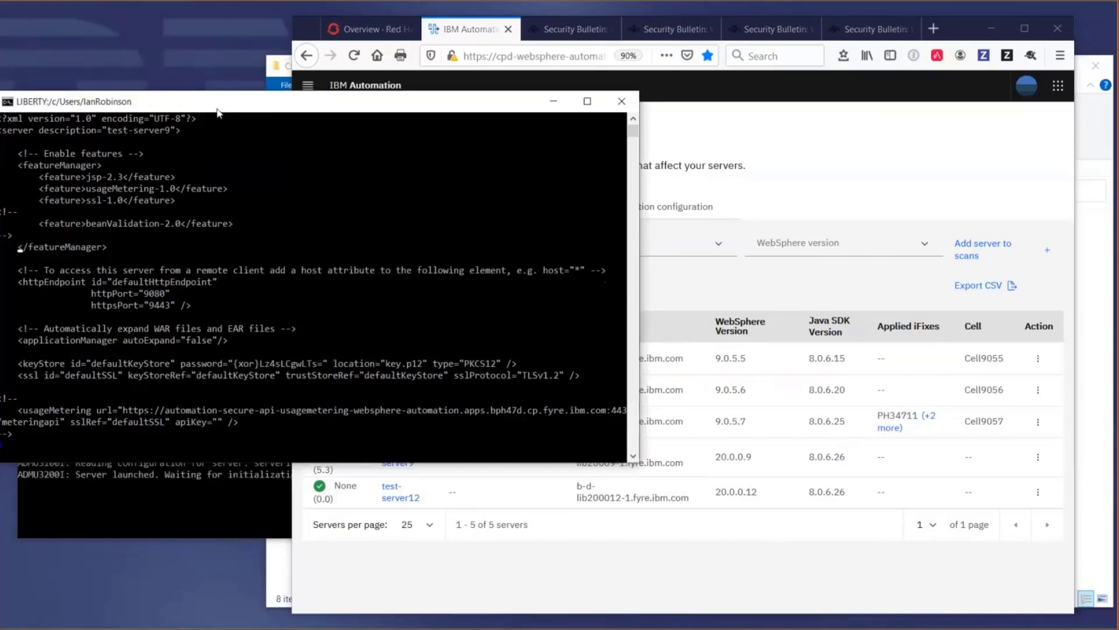
text(:w)
key(Return)
- Check test-server9's unresolved CVEs in the Application runtimes server list and return to the LIBERTY terminal
click(488, 596)
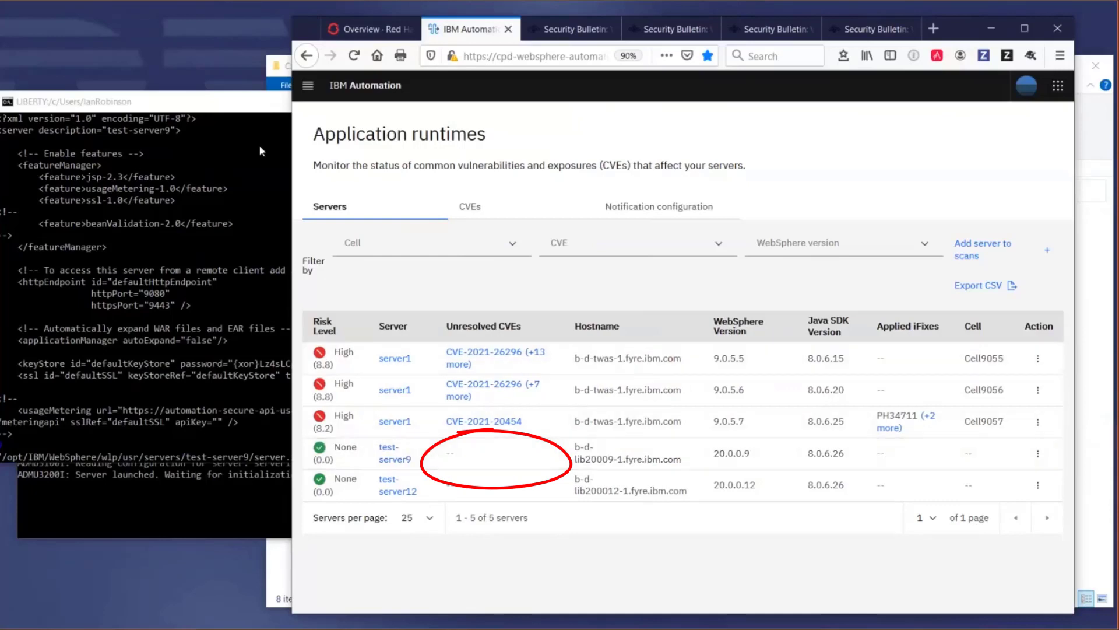
click(259, 113)
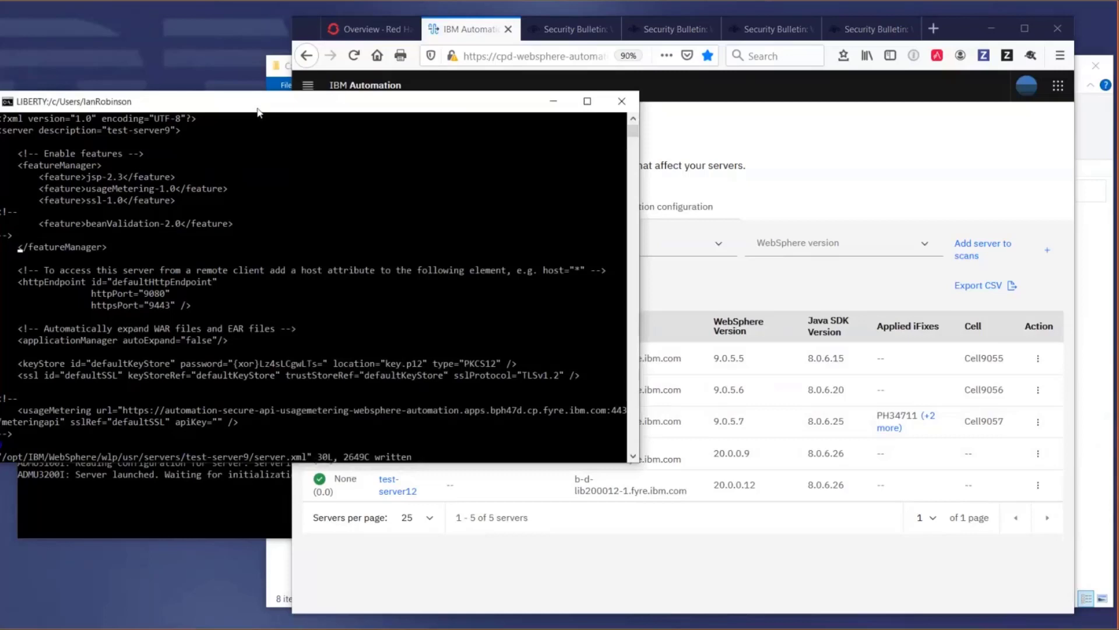
- Restore the uncommented beanValidation-2.0 feature line in test-server9's server.xml, save the file, and switch back to the Application runtimes server list
key(u)
key(P)
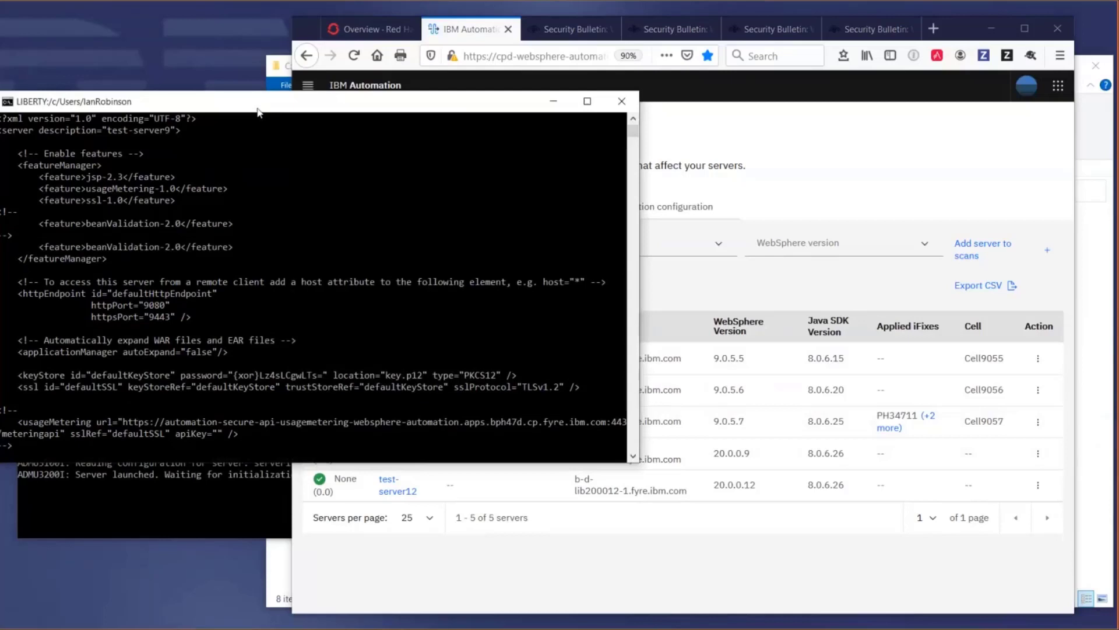
text(:w)
key(Return)
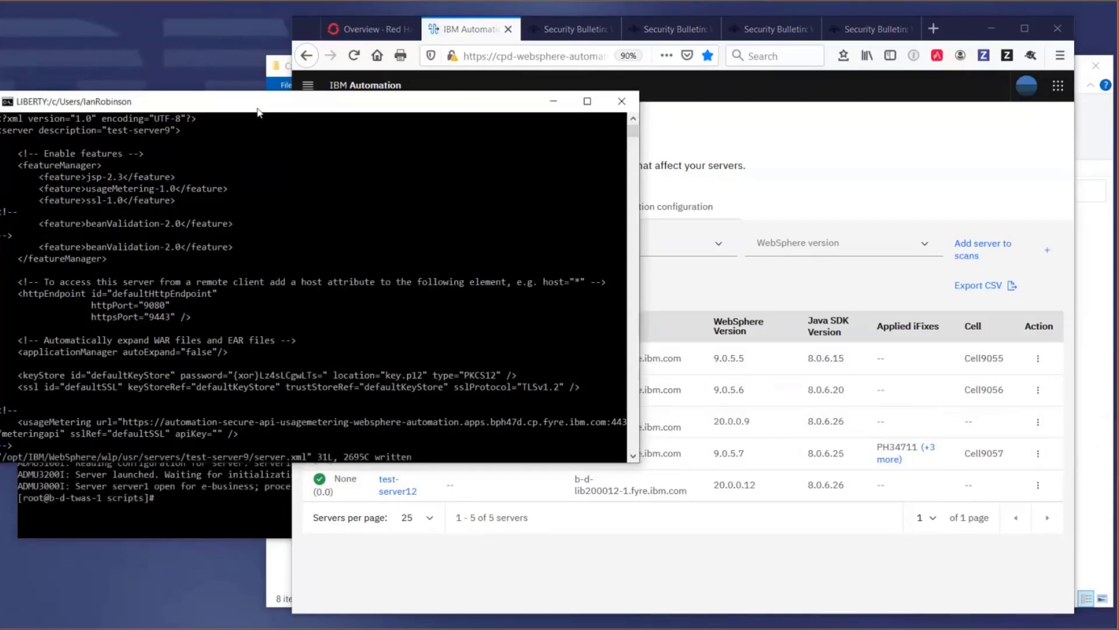
click(846, 127)
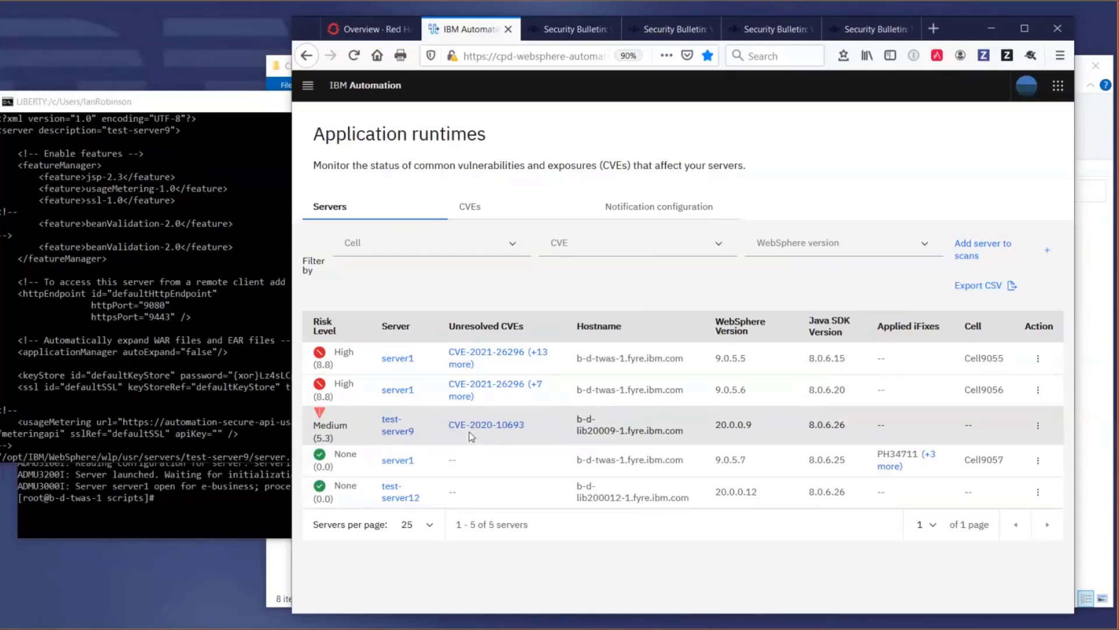
- View the notification configuration and test-server9's details with its unresolved CVEs, and return to the Servers list
click(650, 210)
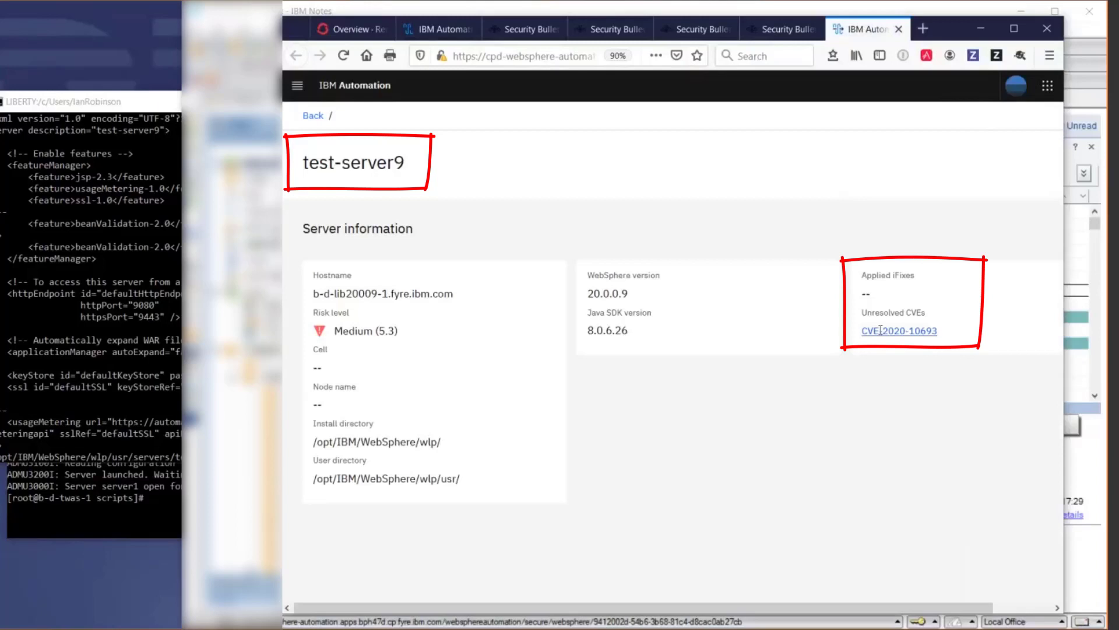
click(444, 34)
click(320, 207)
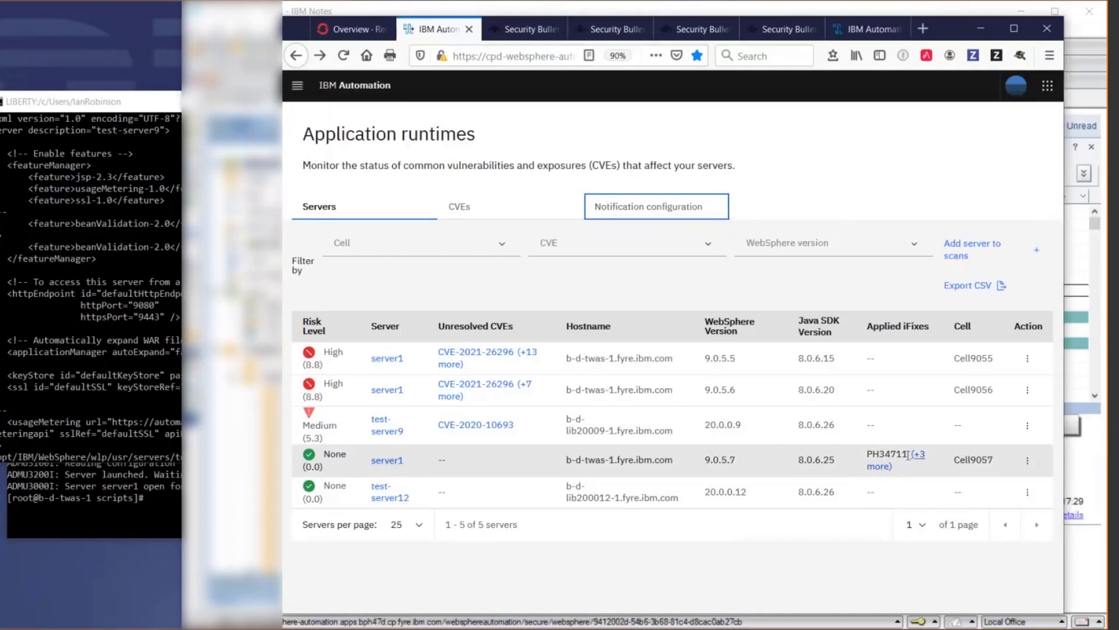
- Review the applied iFixes of server1 in Cell9057, highlighting PH34048, and return to the server list
click(394, 463)
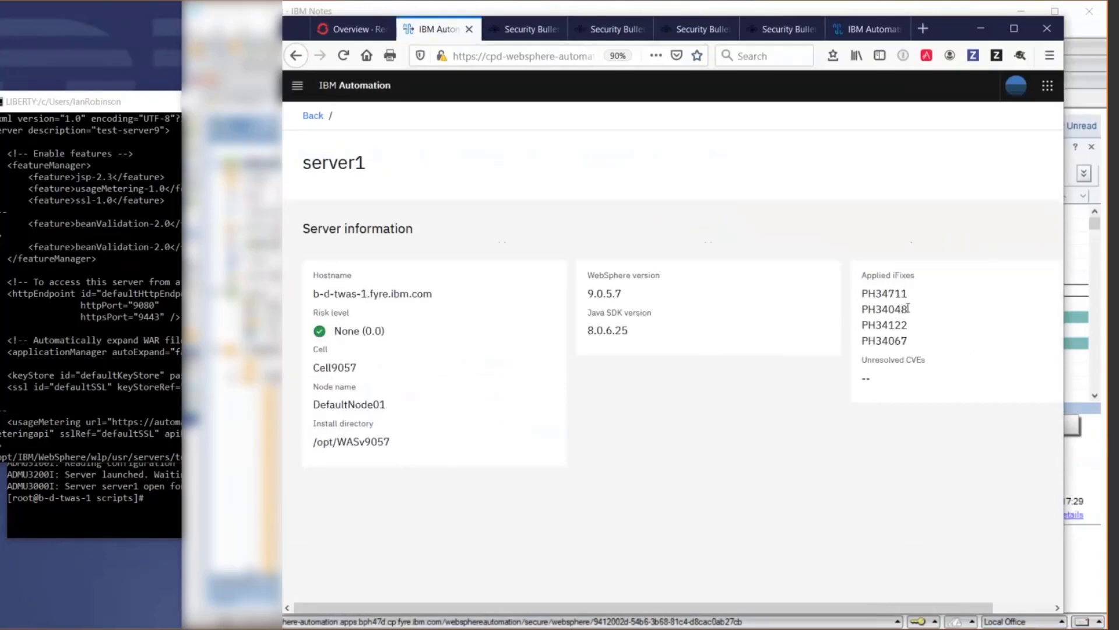
drag(908, 310, 862, 310)
click(309, 116)
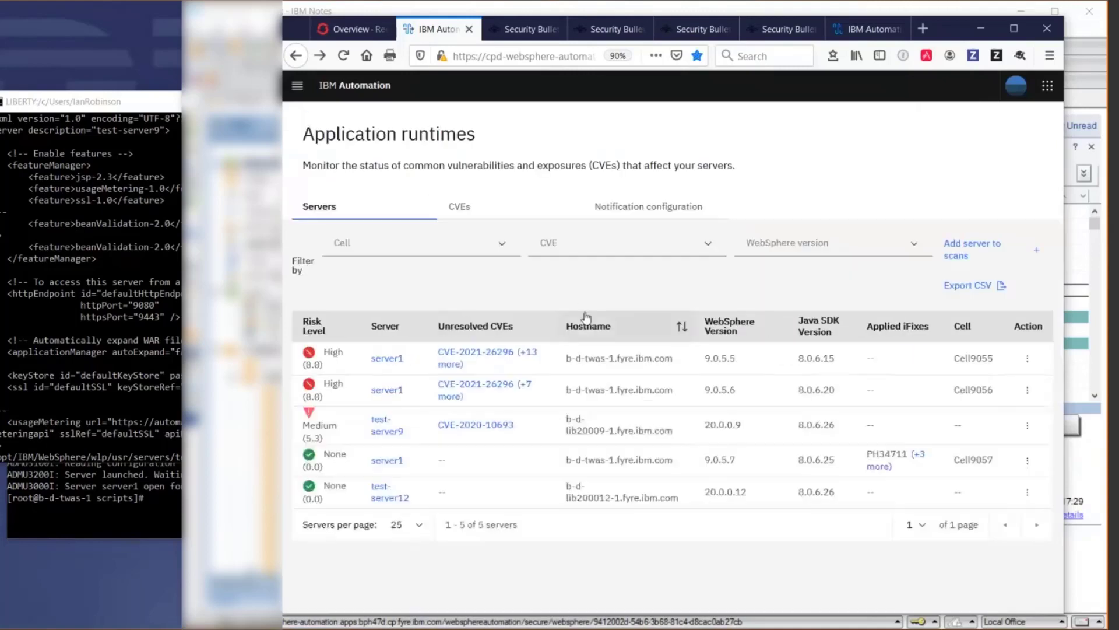
- Export the server vulnerability data as a CSV file opened in Excel and widen its URL column
click(955, 292)
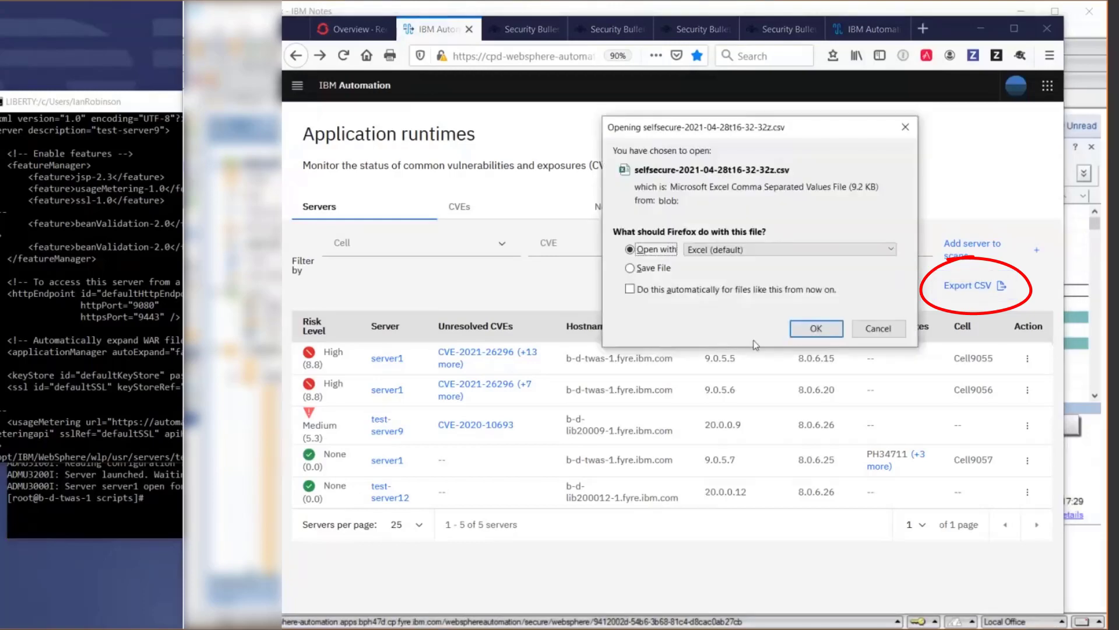
click(809, 336)
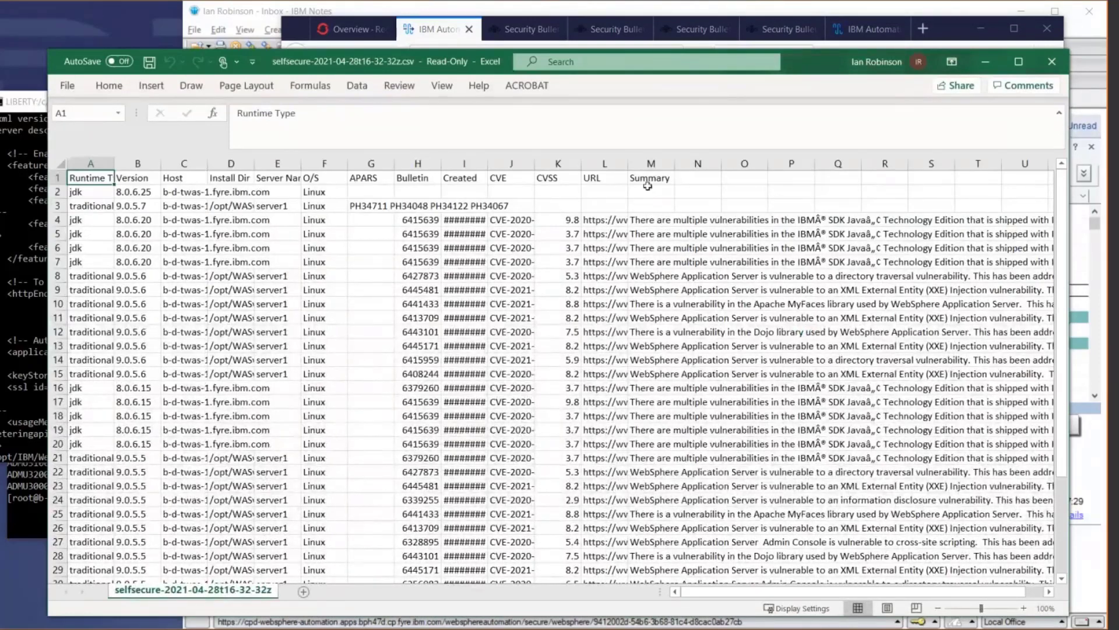
drag(627, 163, 866, 163)
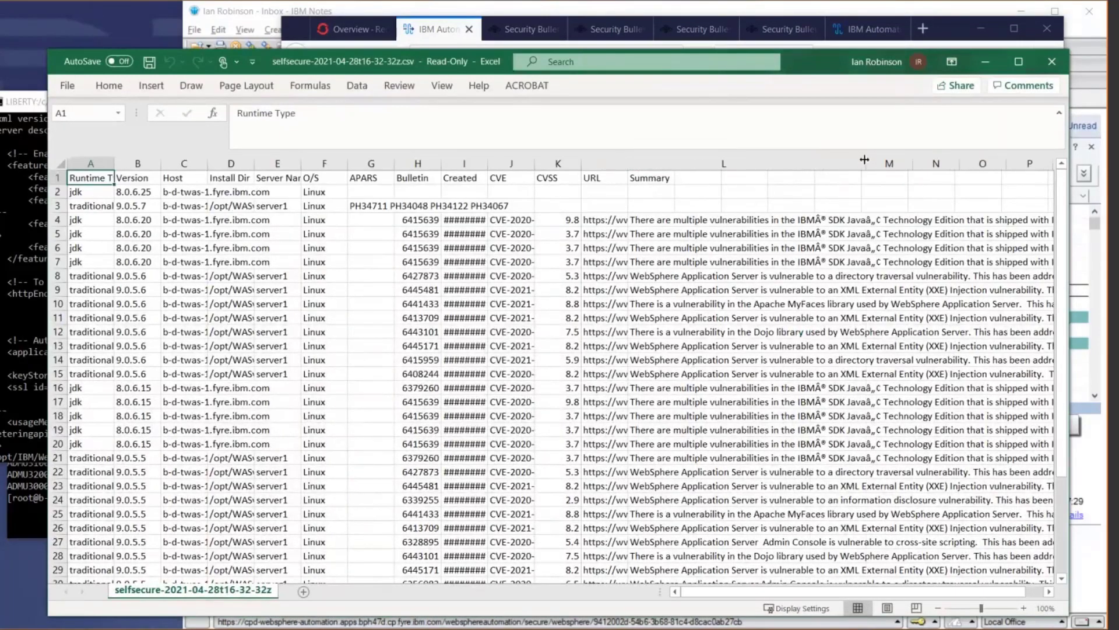